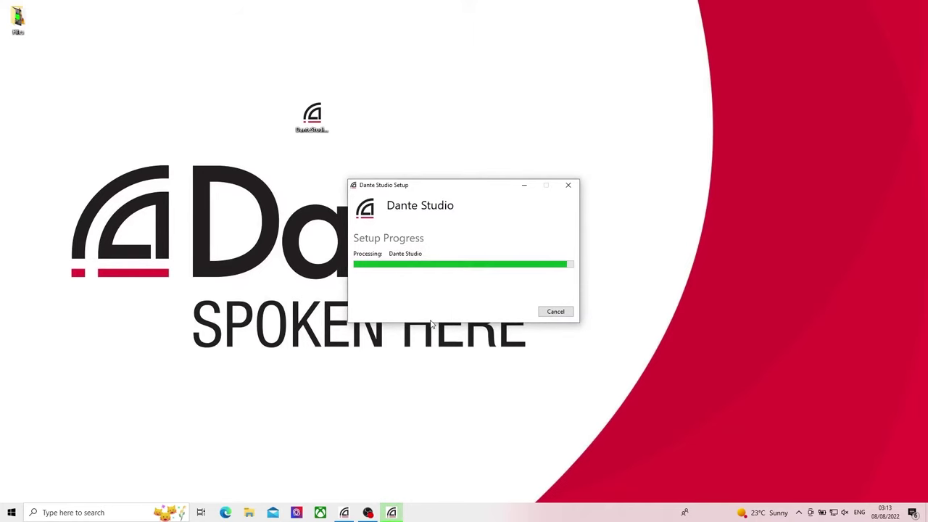
Launch Dante Studio from the Start search and keep Ethernet as its network interface.
left_click(556, 312)
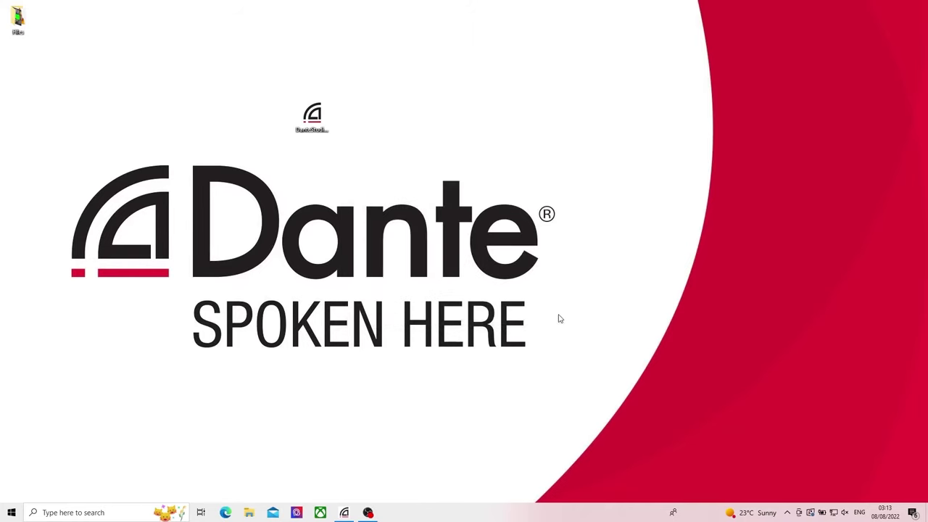
key("super")
type("dante")
key("Return")
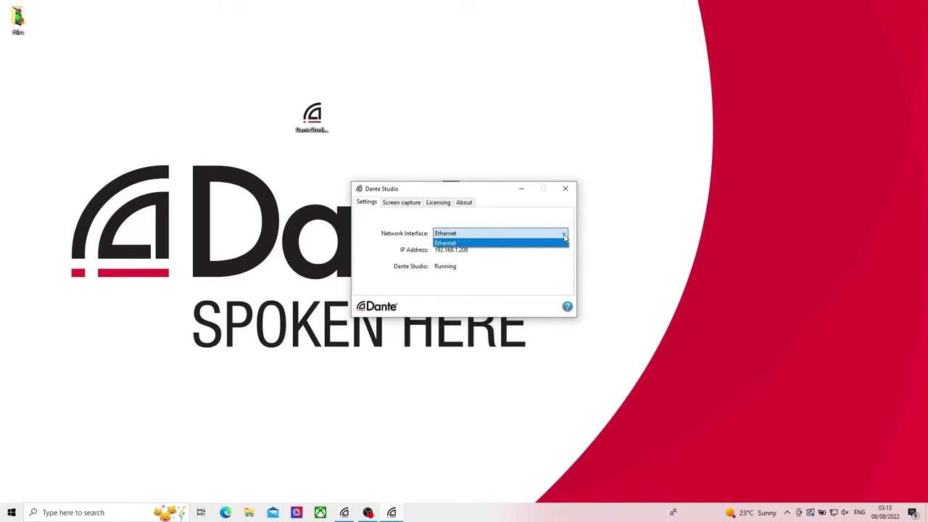
left_click(565, 237)
left_click(520, 189)
Launch Dante Controller from the Start search.
key("super")
type("D")
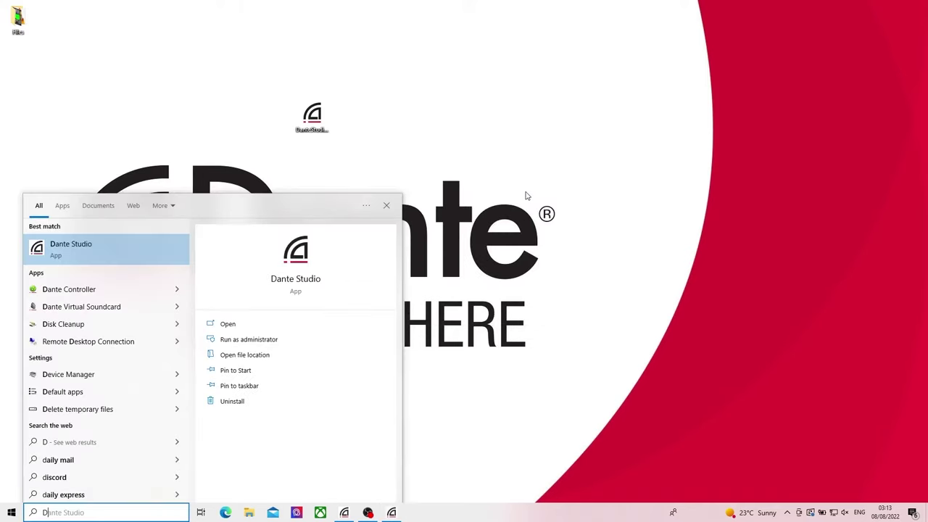
key("Down")
key("Return")
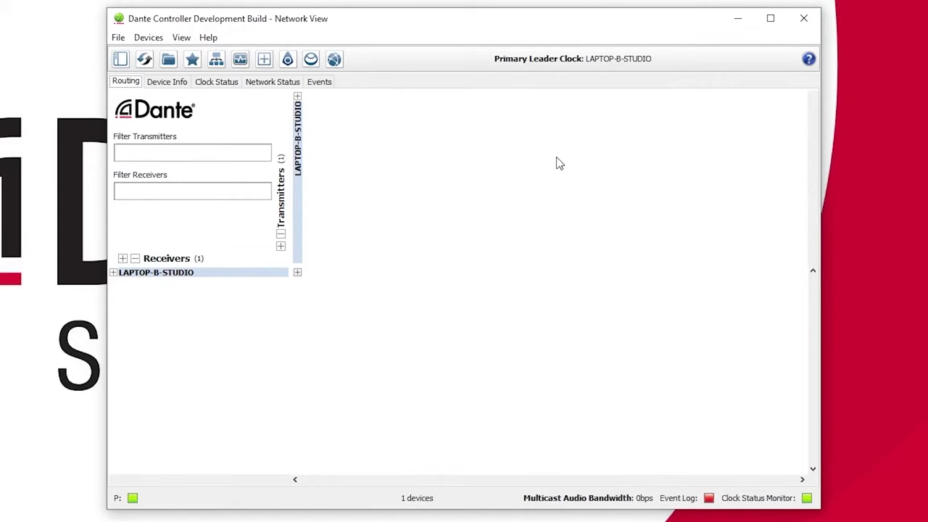
Rename device LAPTOP-B-STUDIO to LAPTOP-B-DanteStudio in Device Config and confirm.
double_click(245, 274)
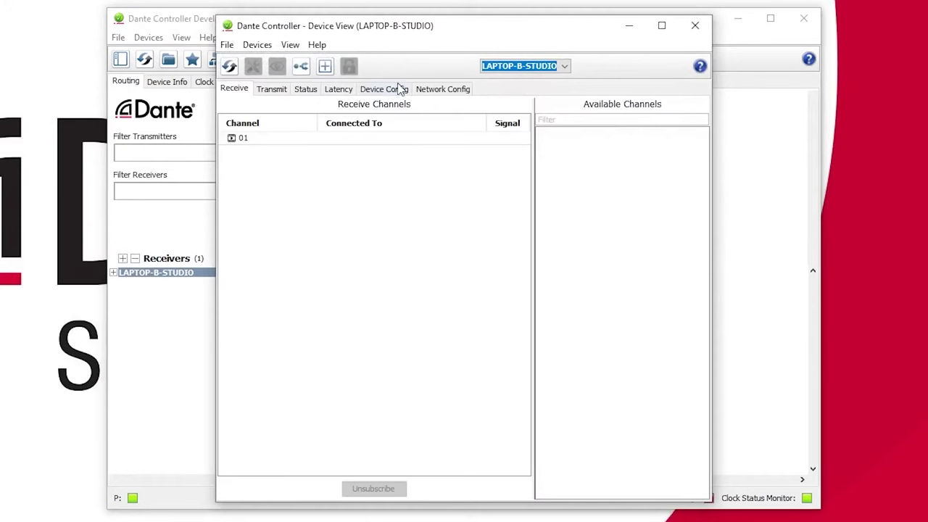
left_click(401, 89)
double_click(435, 167)
type("DanteStudio")
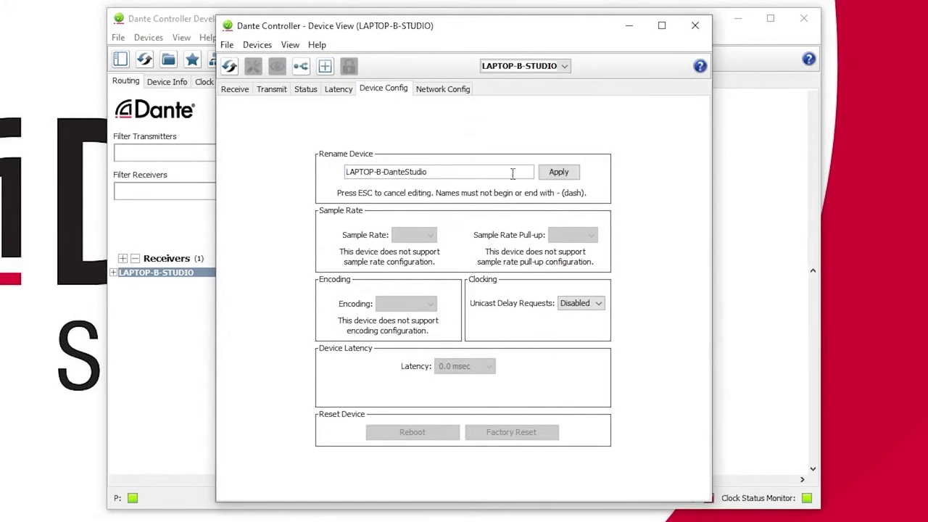
left_click(559, 172)
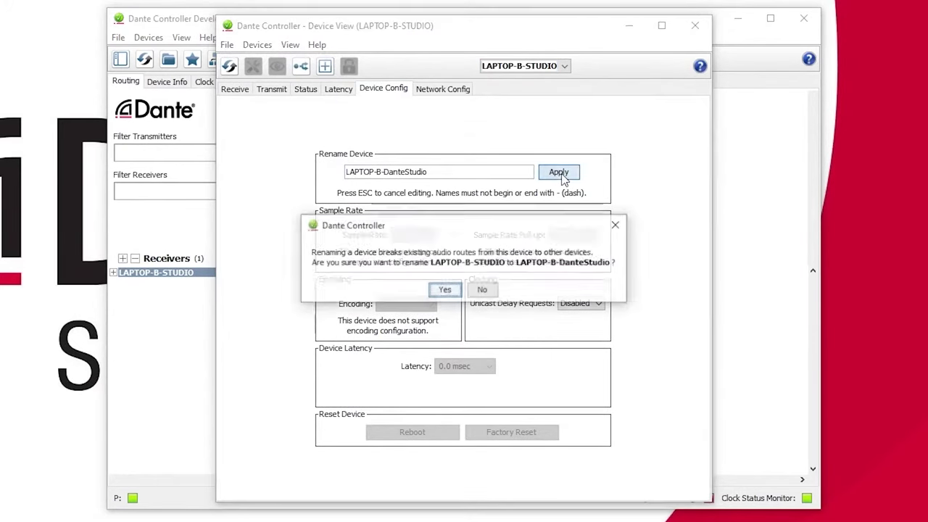
left_click(445, 290)
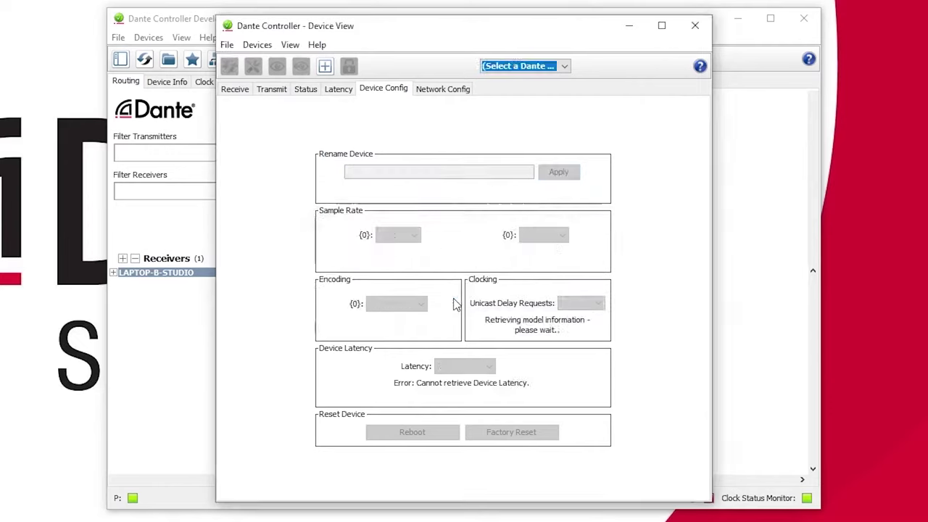
left_click(694, 26)
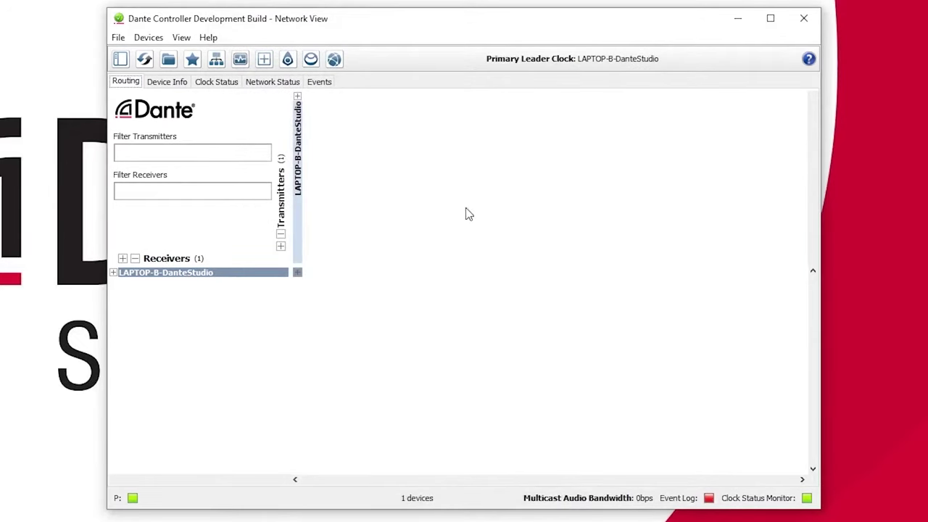
Expand Transmitters and Receivers to show LAPTOP-B-DanteStudio's channel 01.
left_click(281, 247)
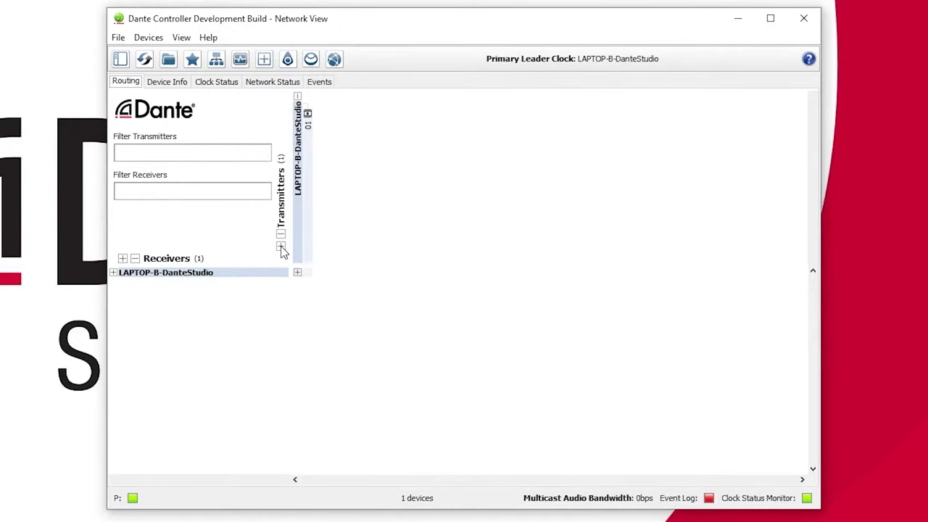
left_click(124, 259)
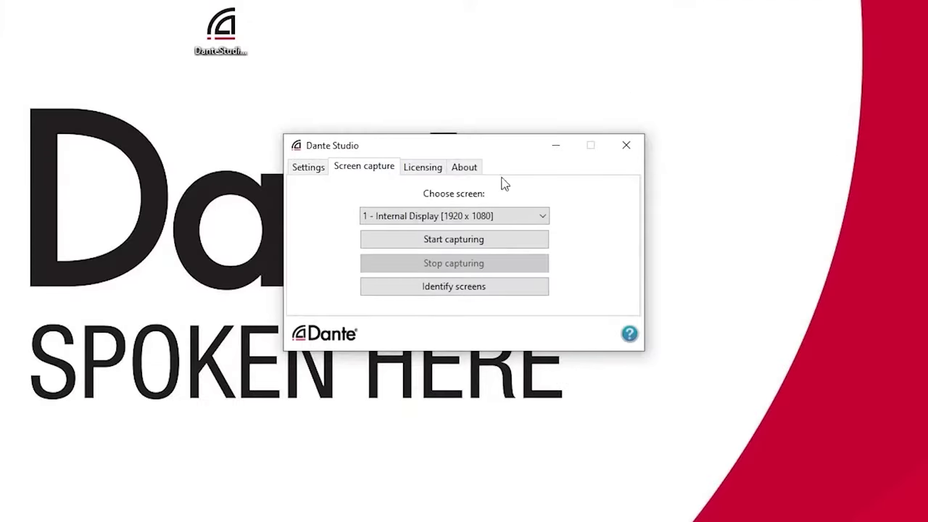
Capture the '1 - Internal Display [1920 x 1080]' screen in Dante Studio.
left_click(543, 216)
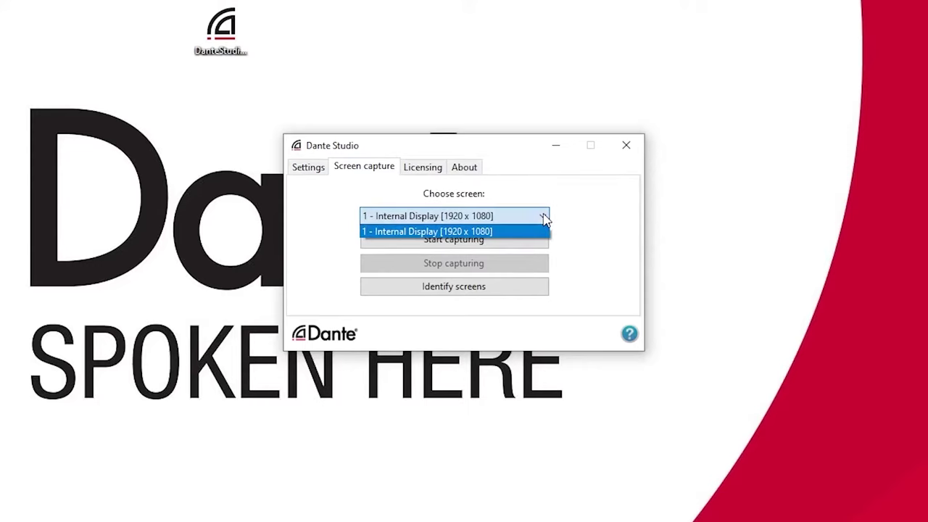
left_click(545, 218)
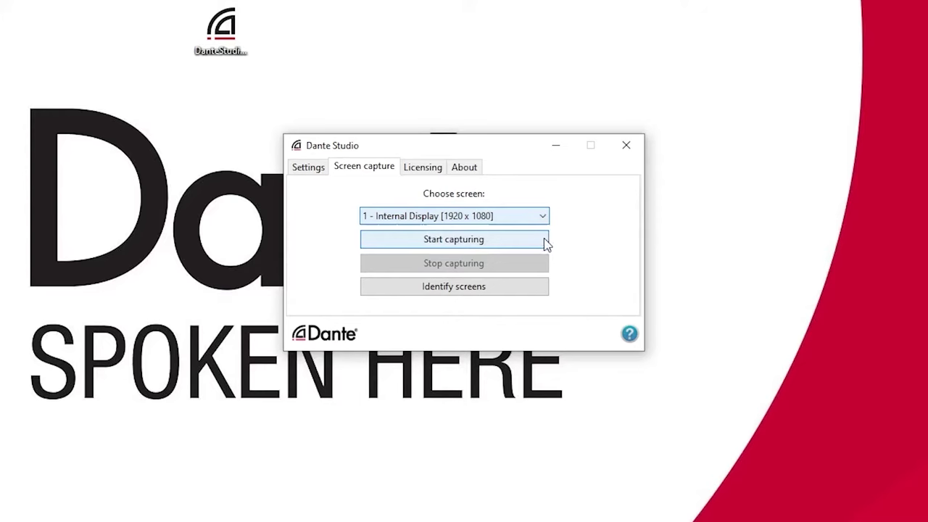
left_click(544, 240)
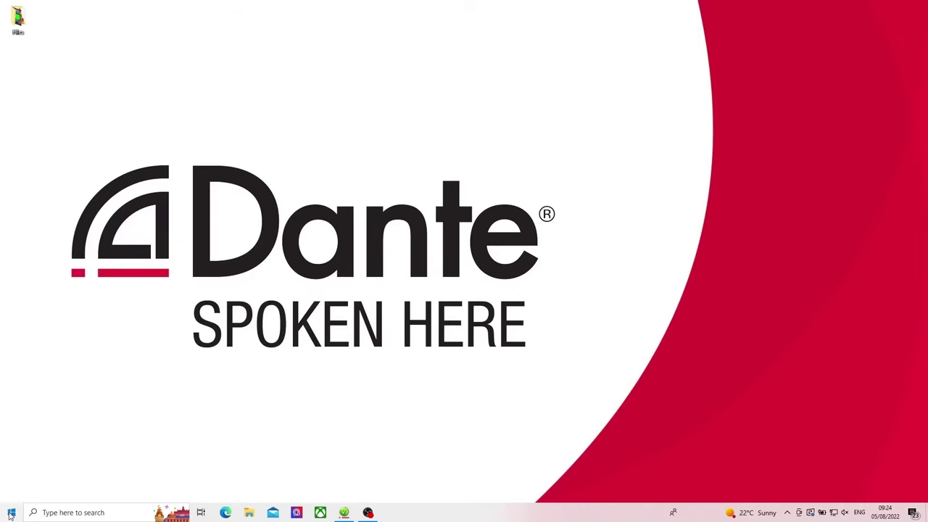
Open the Windows list of installed apps.
left_click(11, 515)
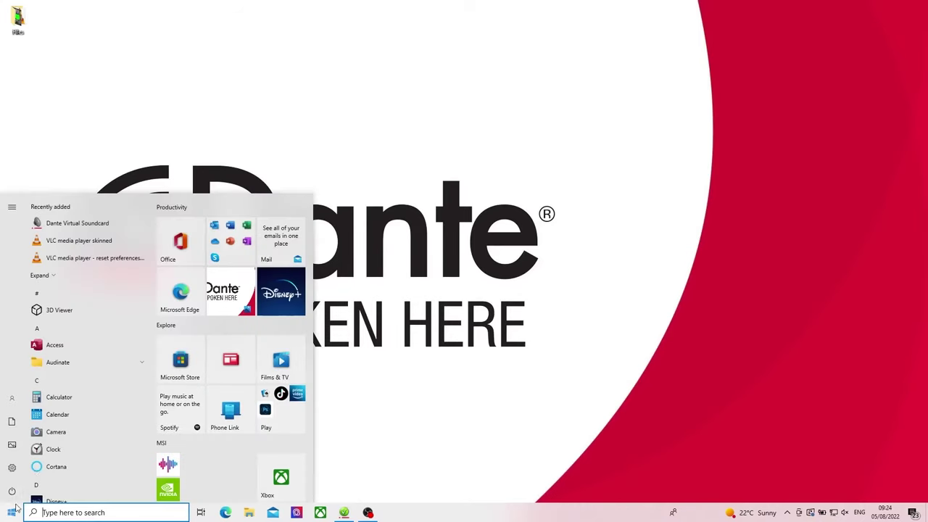
Launch Dante Video Viewer from the Audinate folder in the Start menu.
left_click(132, 361)
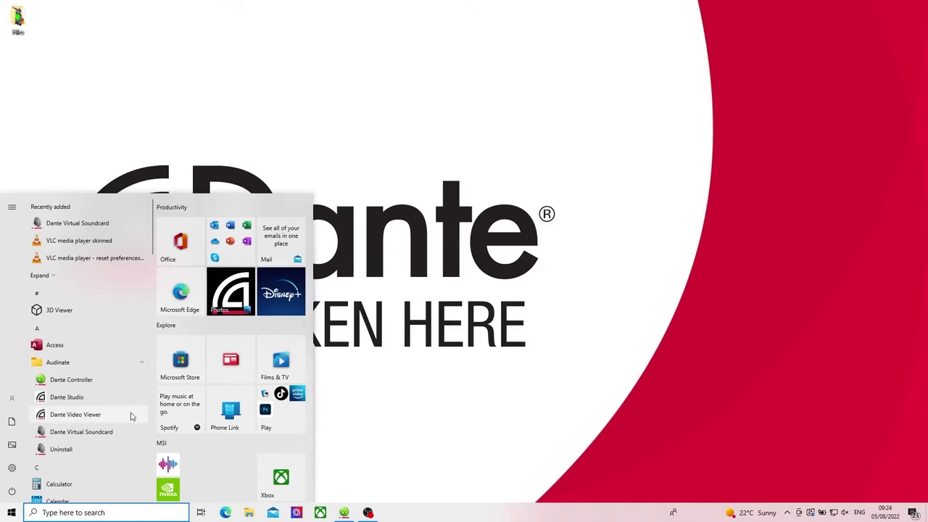
left_click(132, 415)
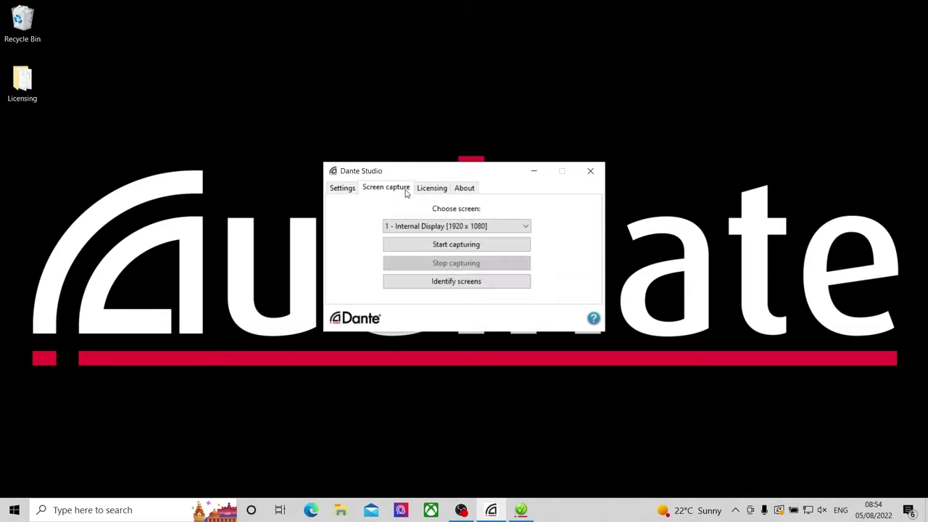
Restart internal display capture in Dante Studio and relaunch Dante Controller.
left_click(499, 250)
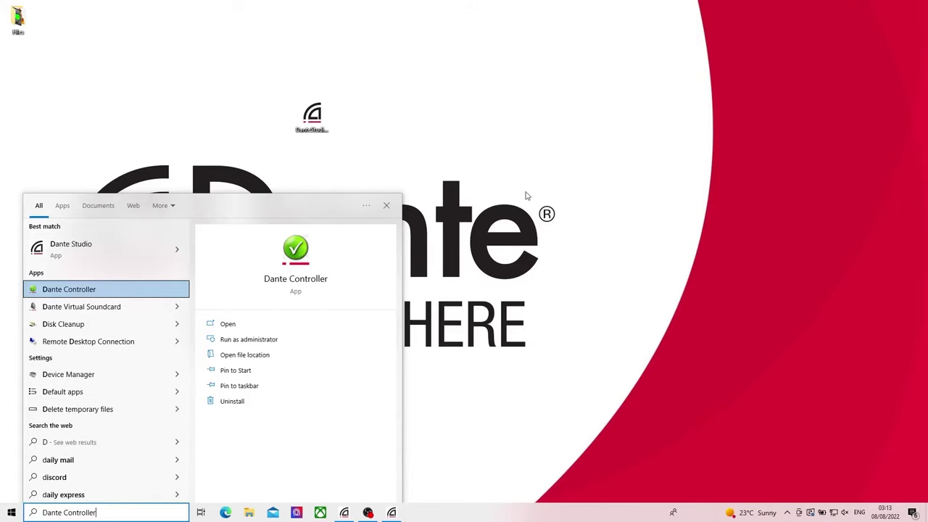
key("Return")
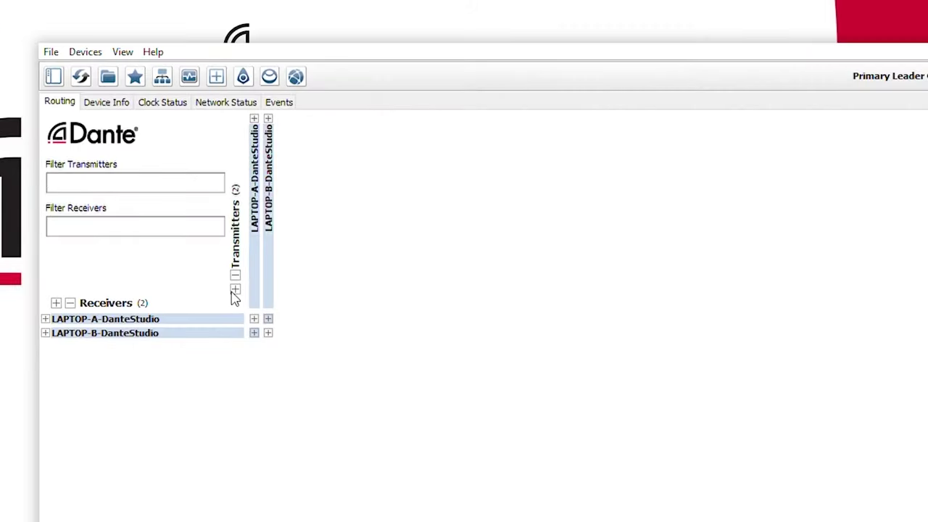
Expand all transmitter and receiver channels in the Routing grid.
left_click(234, 290)
left_click(56, 303)
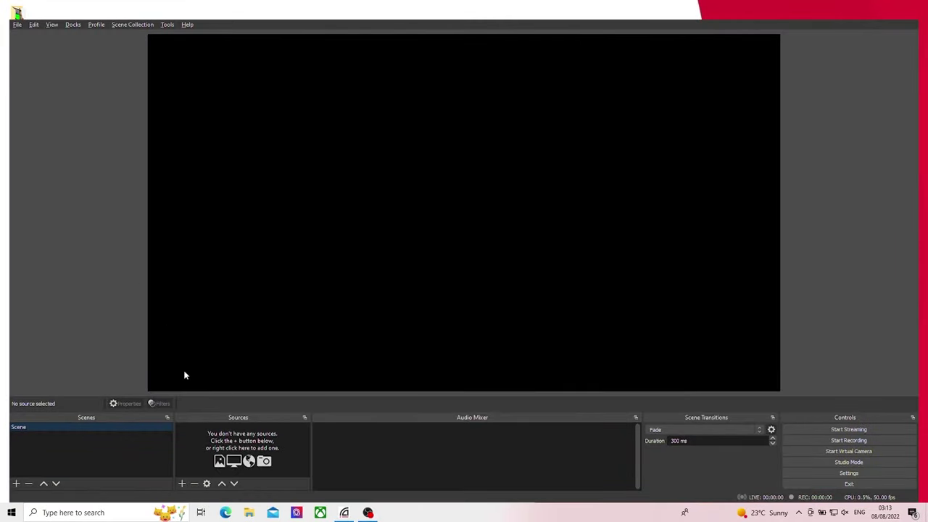
Begin adding a new source to the OBS scene from the Sources list.
left_click(182, 484)
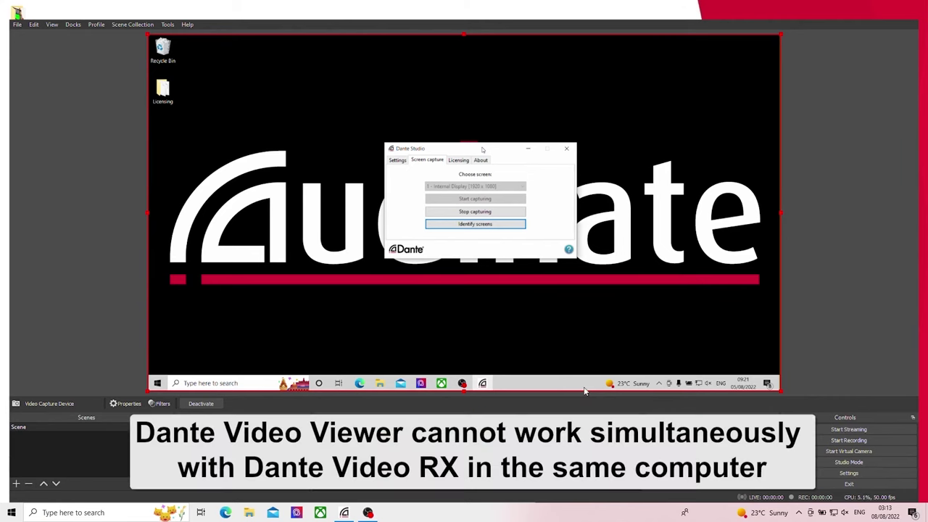
Drag Laptop A's Dante Studio window to check the OBS preview updates live.
mouse_move(482, 149)
left_mouse_down()
mouse_move(558, 121)
mouse_move(492, 158)
left_mouse_up()
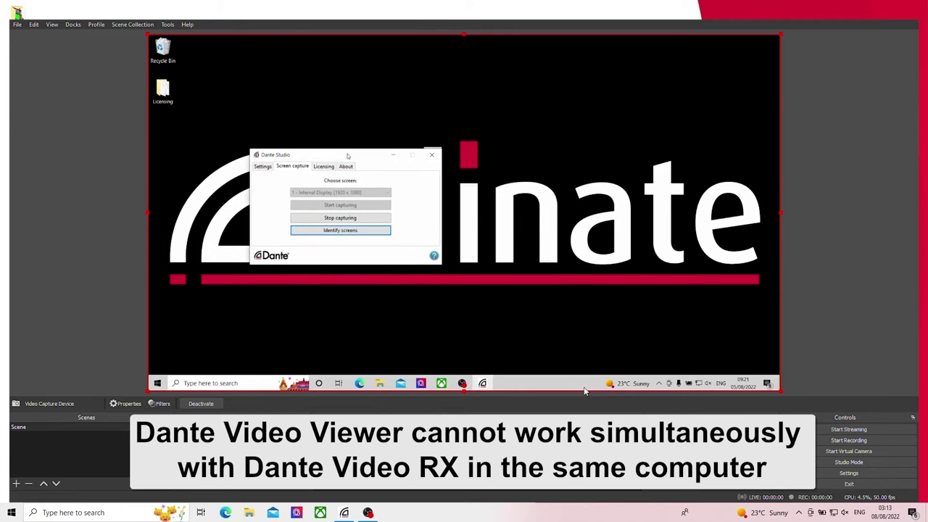
left_click_drag(492, 158, 473, 159)
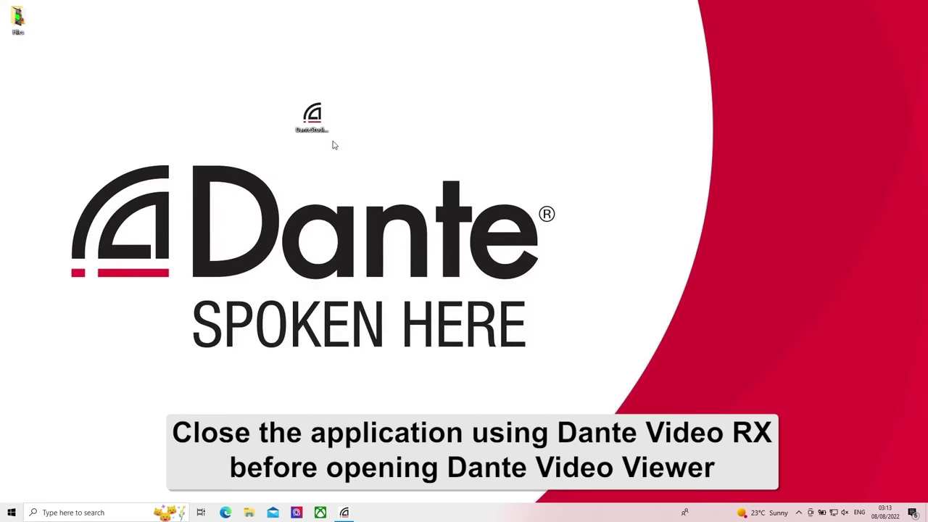
Launch Dante Video Viewer from the Audinate group in the Start menu.
left_click(12, 513)
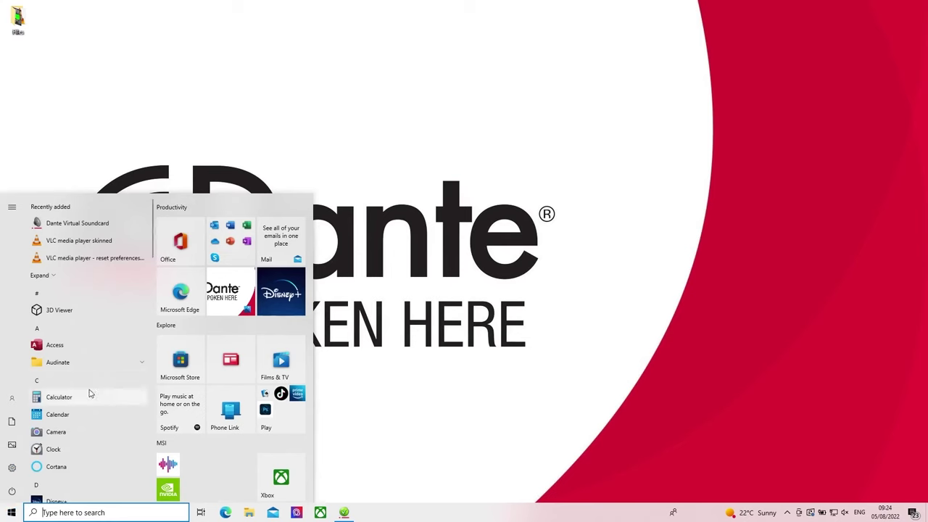
left_click(132, 362)
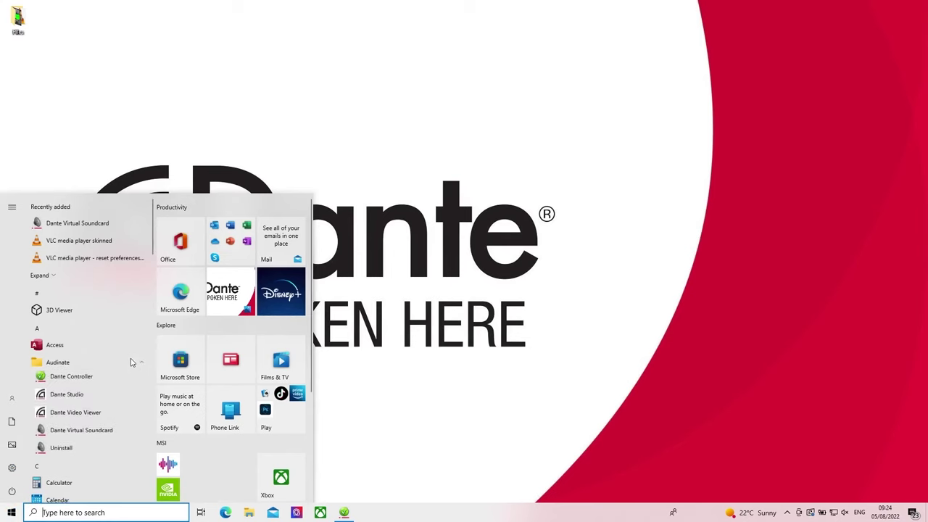
left_click(131, 415)
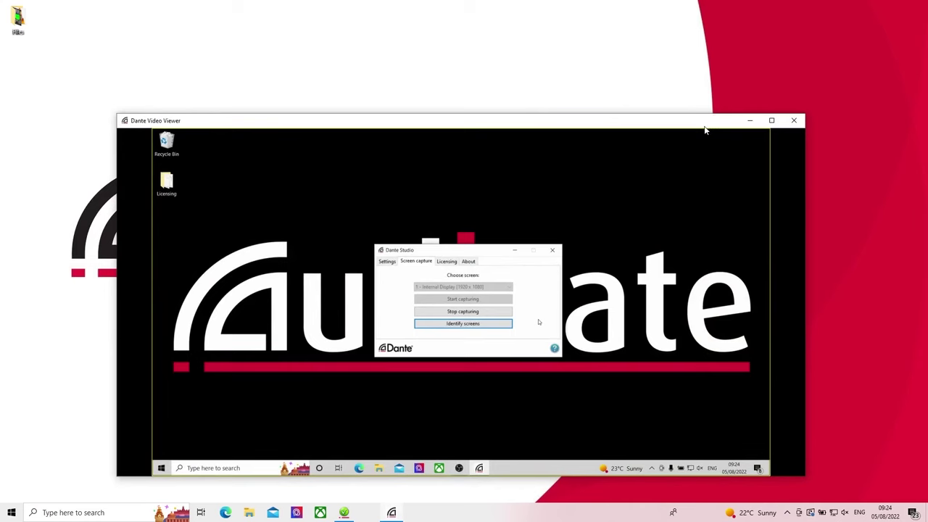
Reposition and narrow the viewer window, then make Laptop A's live capture full screen.
left_click_drag(705, 129, 707, 64)
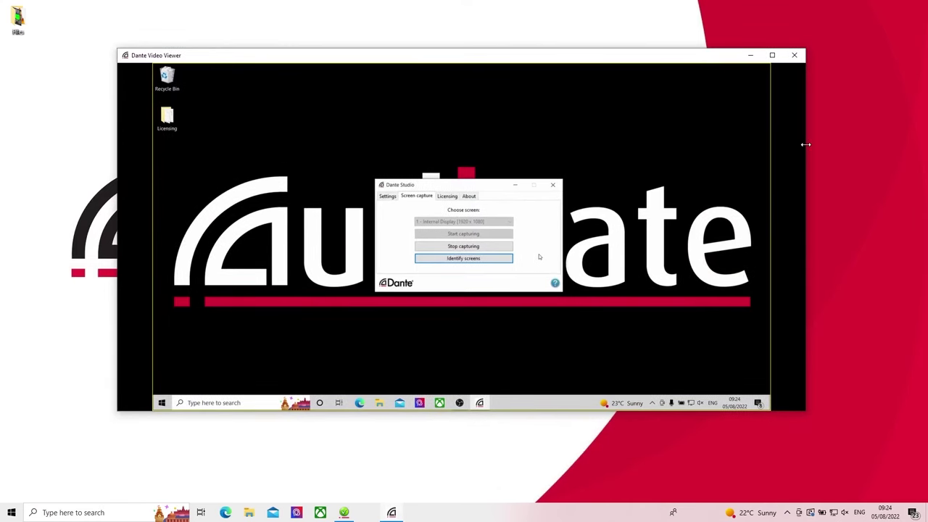
left_click_drag(807, 145, 616, 172)
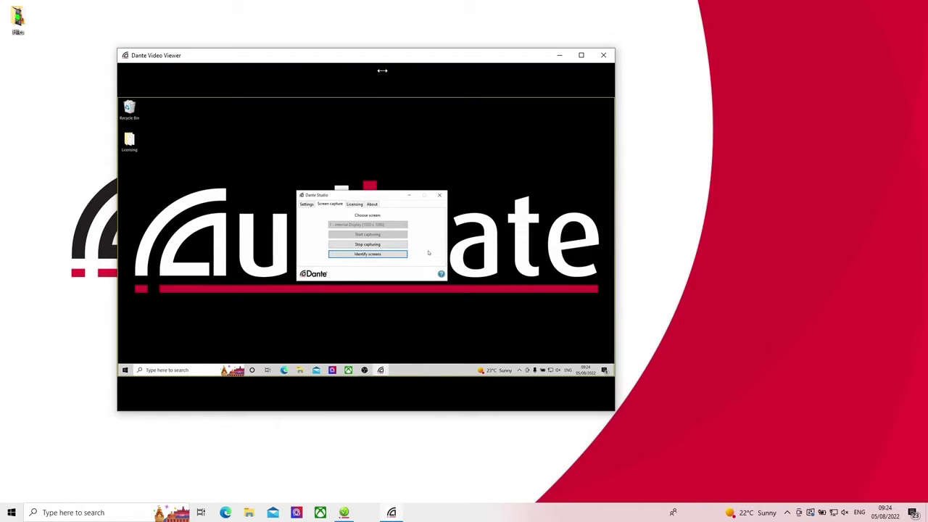
double_click(261, 57)
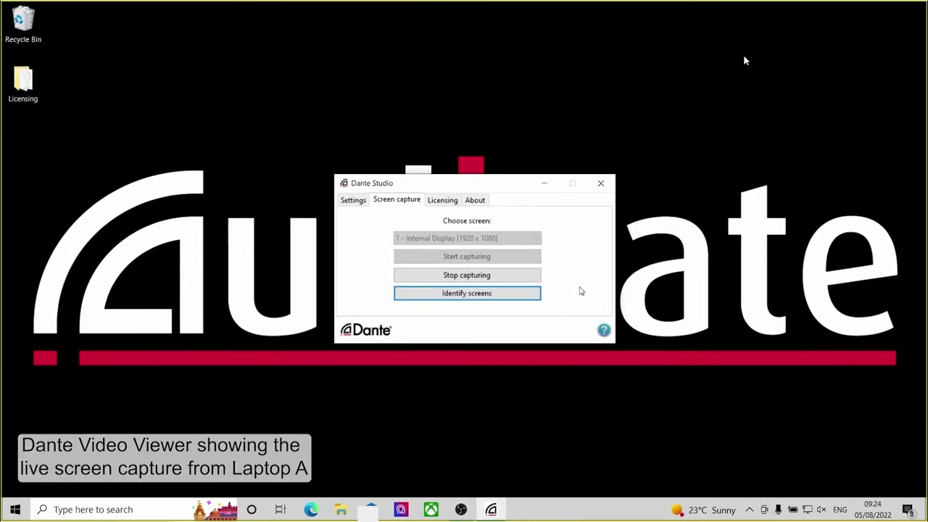